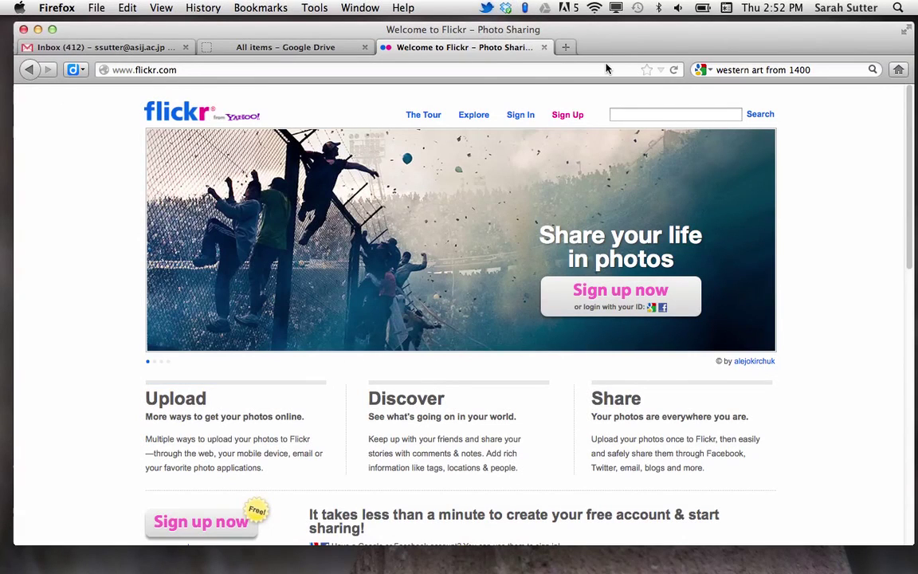
Step: Zoom in the Flickr page, open photo search and highlight the Advanced Search link
{"action": "mouse_move", "coordinate": [629, 44]}
{"action": "left_mouse_down"}
{"action": "mouse_move", "coordinate": [614, 41]}
{"action": "mouse_move", "coordinate": [623, 39]}
{"action": "left_mouse_up"}
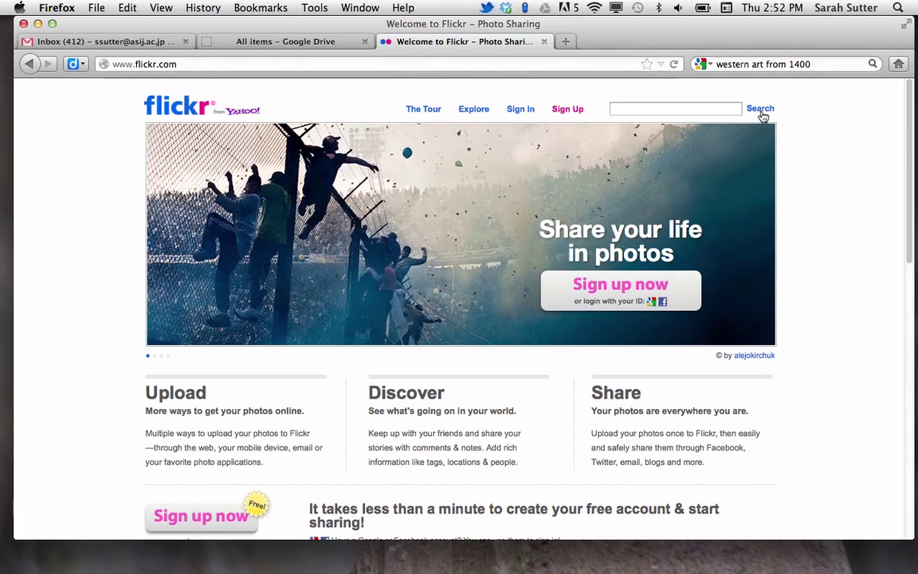
{"action": "key", "text": "super+plus"}
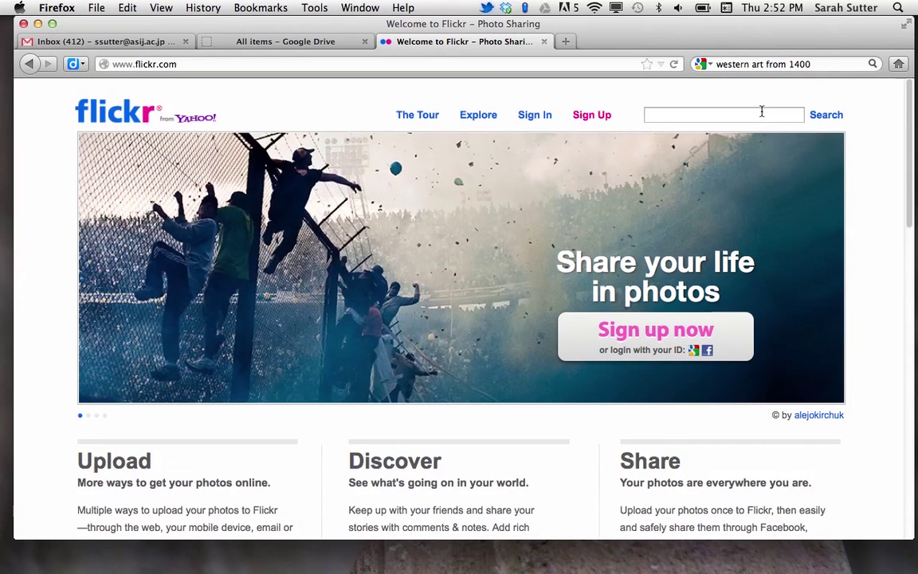
{"action": "left_click", "coordinate": [824, 118]}
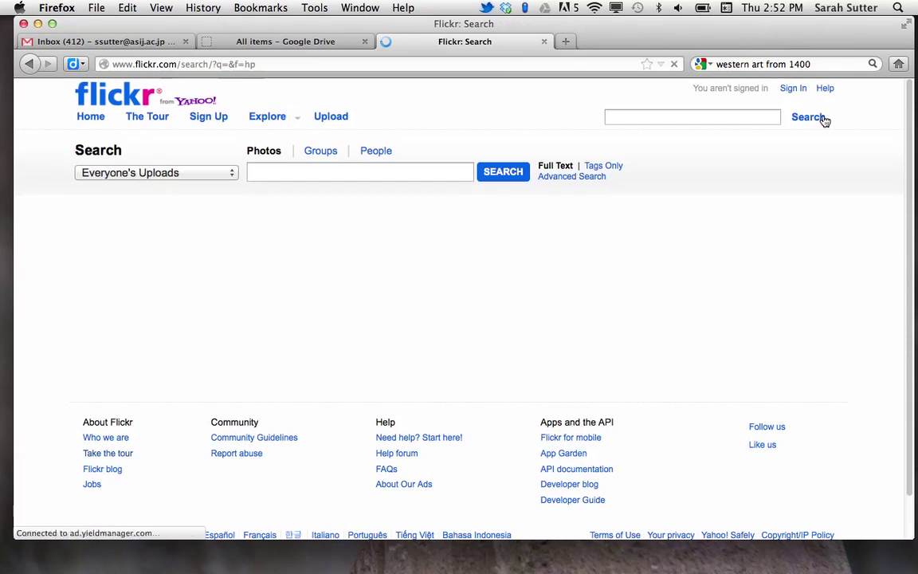
{"action": "triple_click", "coordinate": [567, 178]}
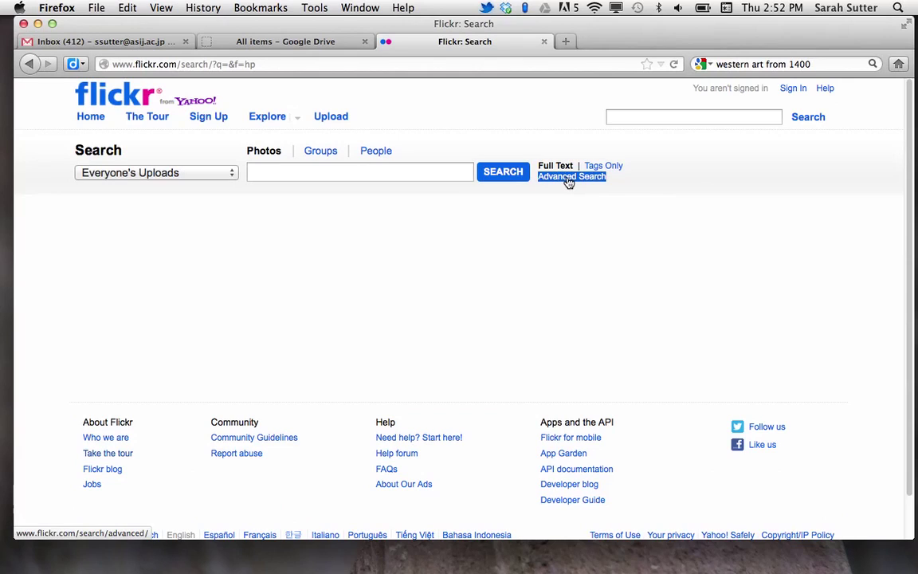
Step: Open the Advanced Search form and enter 'bengal tiger' as the search words
{"action": "left_click", "coordinate": [569, 178]}
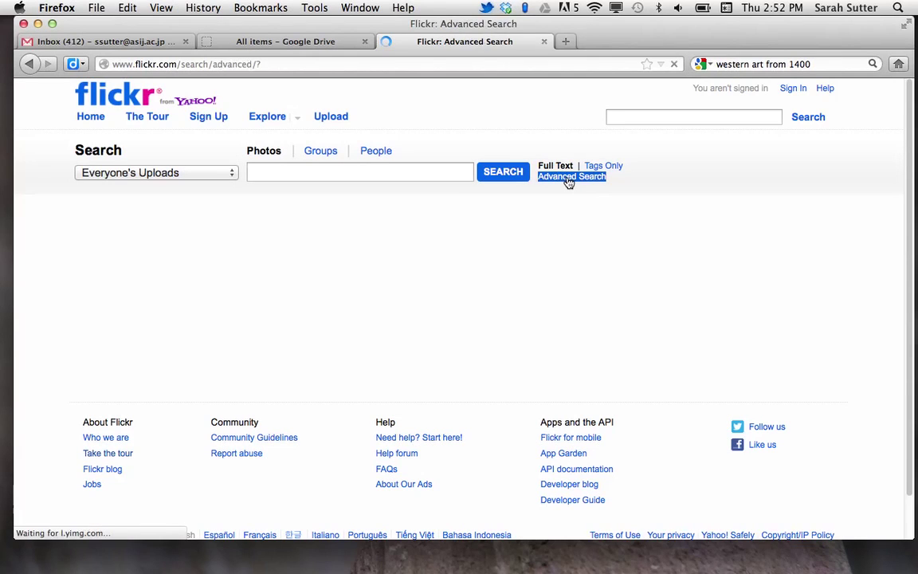
{"action": "left_click", "coordinate": [505, 195]}
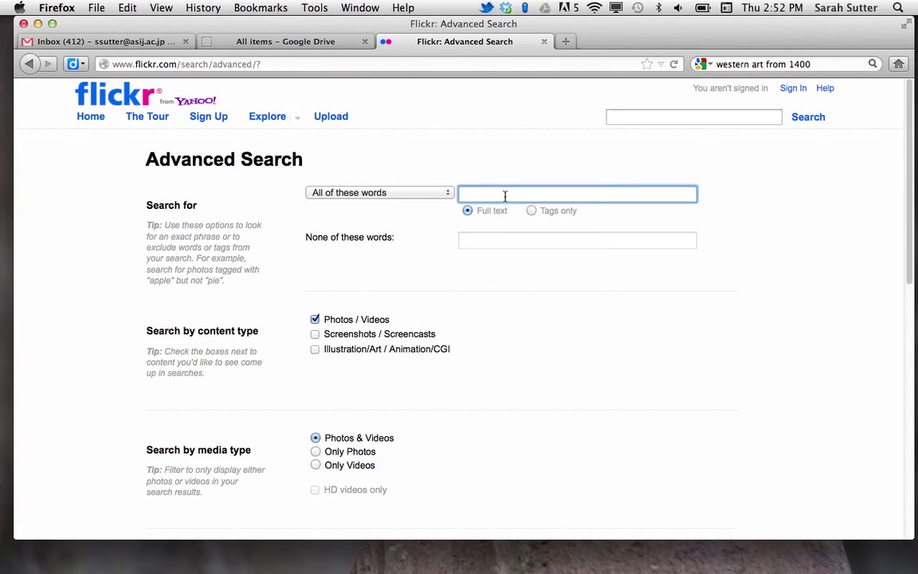
{"action": "type", "text": "bengal tiger"}
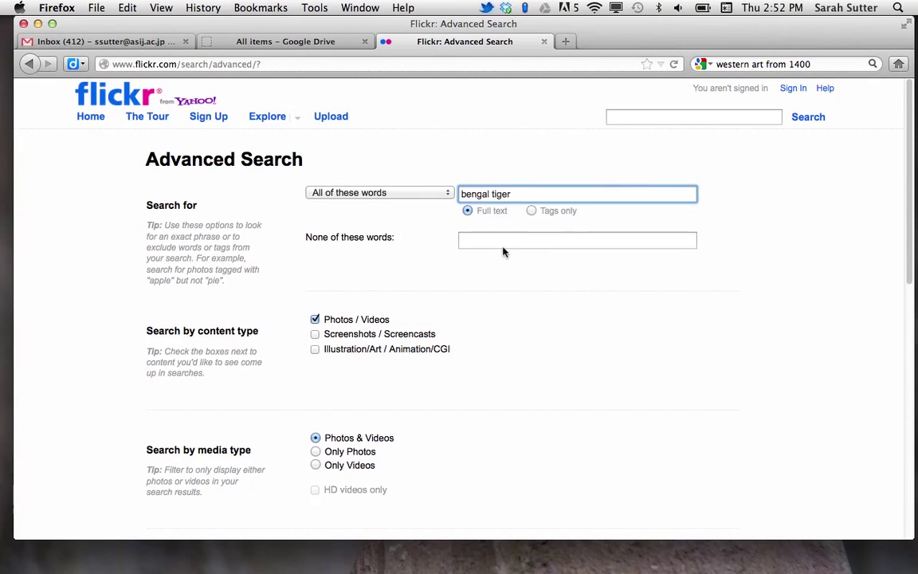
Step: Restrict results to Creative Commons content that can be modified or built upon, and search
{"action": "scroll", "coordinate": [467, 307], "scroll_direction": "down", "scroll_amount": 3}
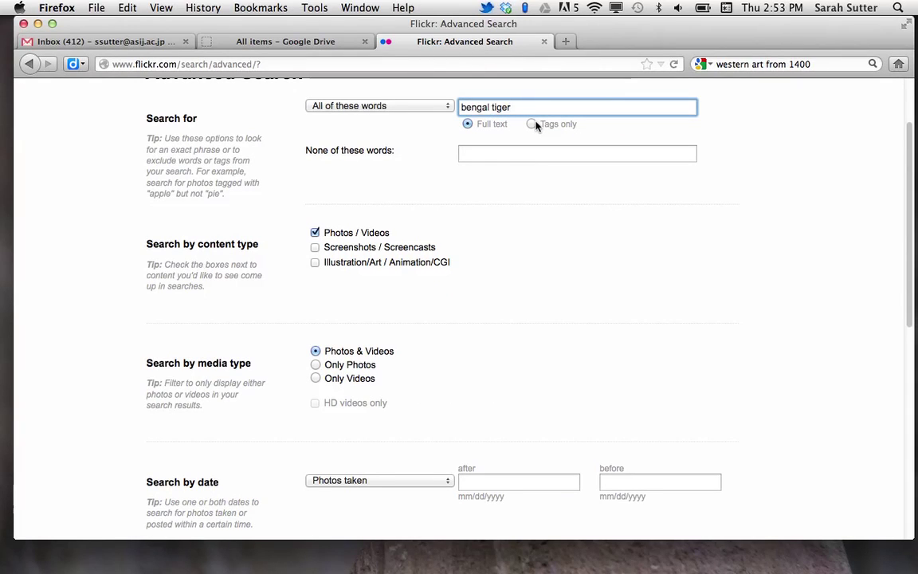
{"action": "scroll", "coordinate": [536, 126], "scroll_direction": "down", "scroll_amount": 4}
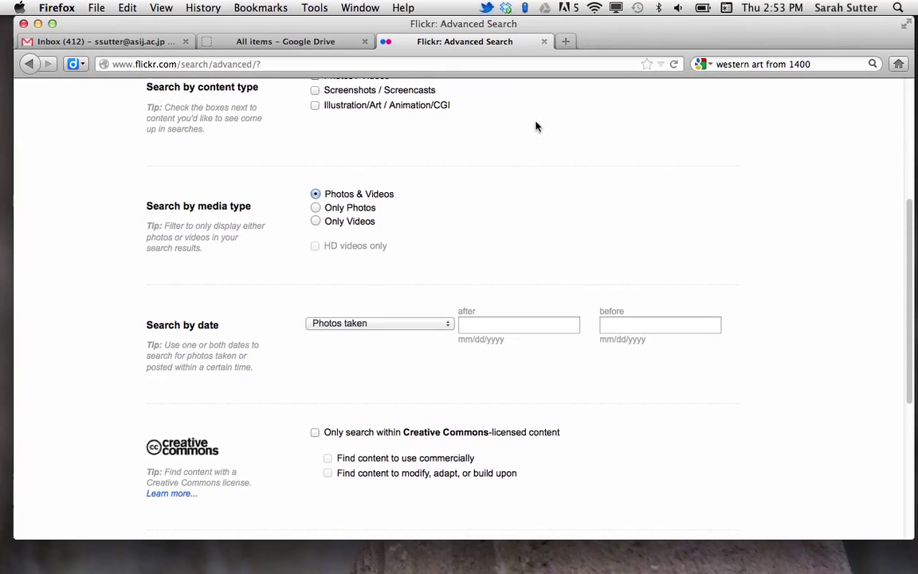
{"action": "scroll", "coordinate": [536, 126], "scroll_direction": "down", "scroll_amount": 4}
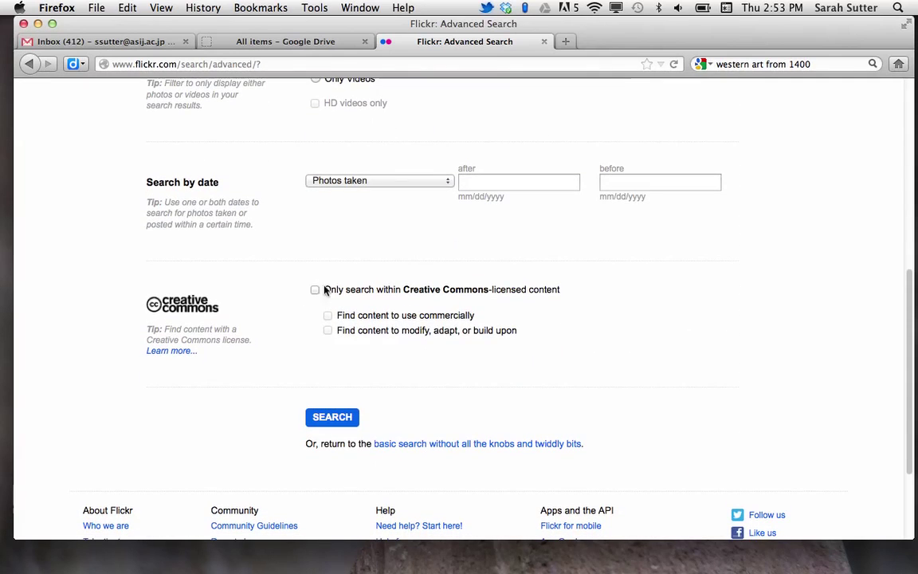
{"action": "left_click", "coordinate": [316, 291]}
{"action": "left_click", "coordinate": [329, 331]}
{"action": "left_click", "coordinate": [329, 420]}
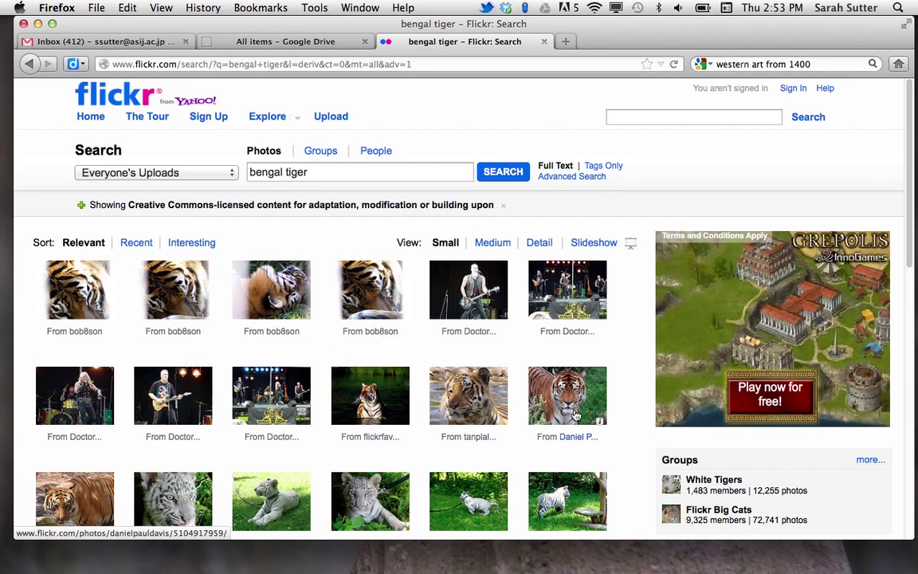
Step: Go to page 2 of the results and open the resting tiger photo in the bottom row
{"action": "scroll", "coordinate": [392, 484], "scroll_direction": "down", "scroll_amount": 1}
{"action": "scroll", "coordinate": [393, 485], "scroll_direction": "down", "scroll_amount": 5}
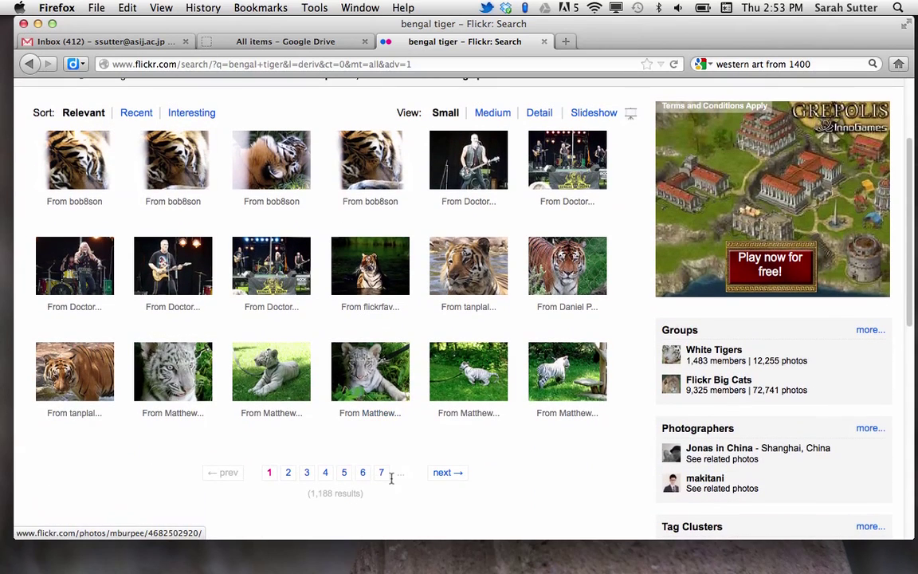
{"action": "left_click", "coordinate": [289, 474]}
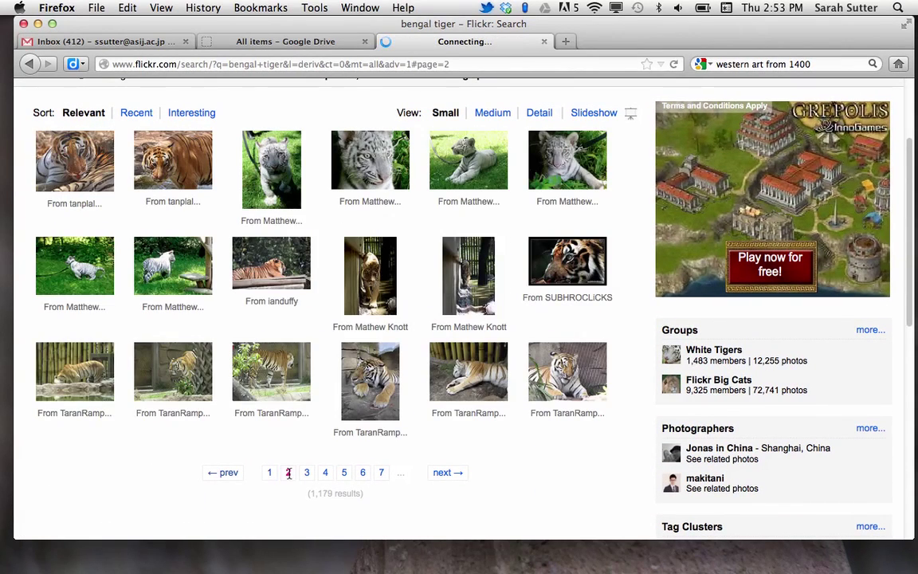
{"action": "left_click", "coordinate": [378, 389]}
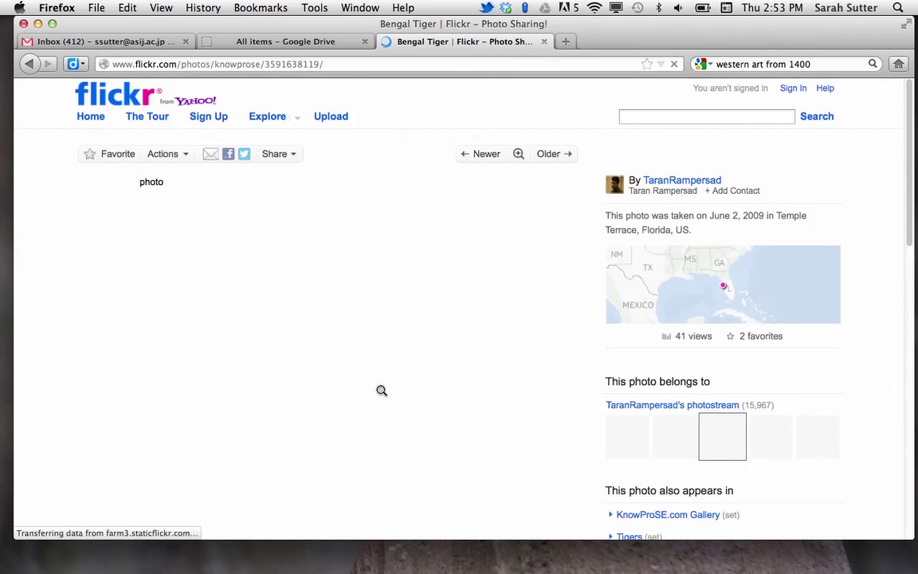
Step: Open the All sizes view for the Bengal tiger photo
{"action": "scroll", "coordinate": [381, 390], "scroll_direction": "down", "scroll_amount": 2}
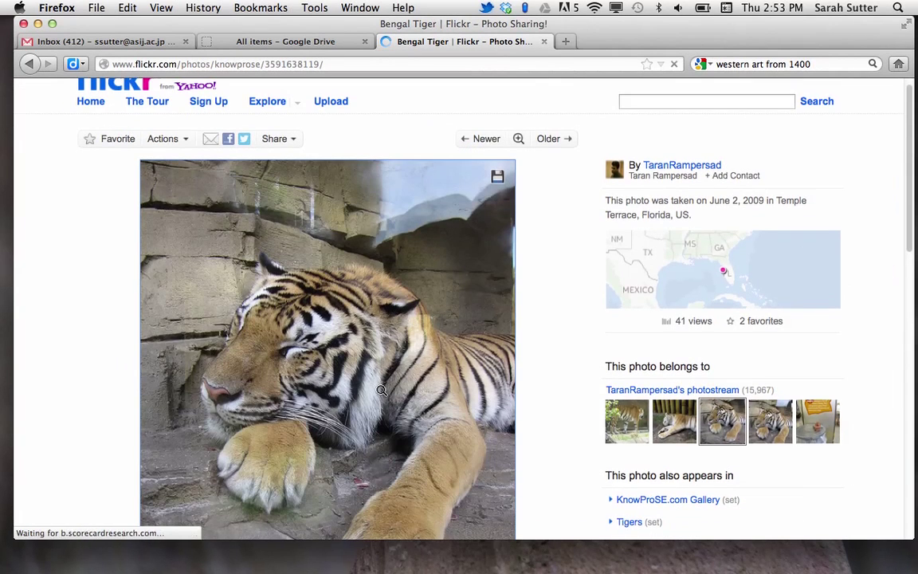
{"action": "scroll", "coordinate": [382, 390], "scroll_direction": "up", "scroll_amount": 2}
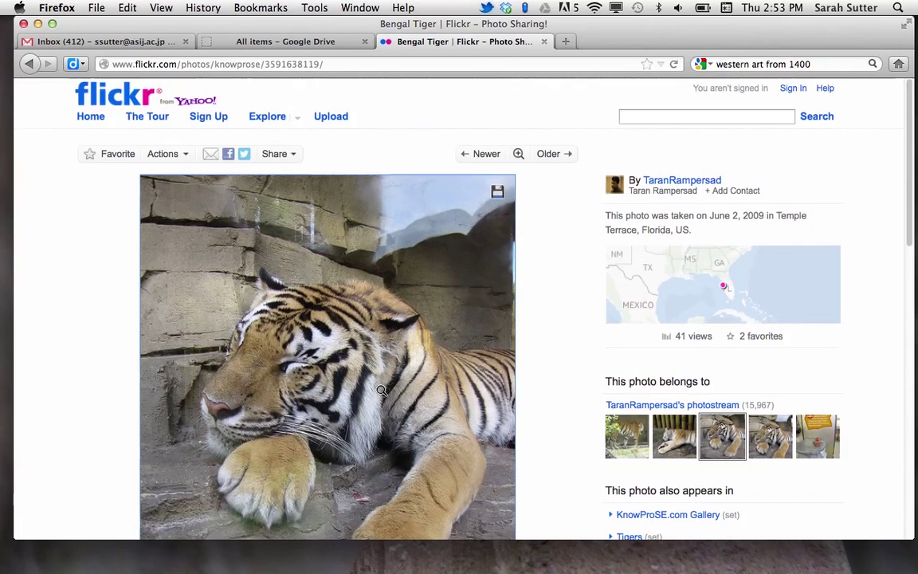
{"action": "left_click", "coordinate": [186, 156]}
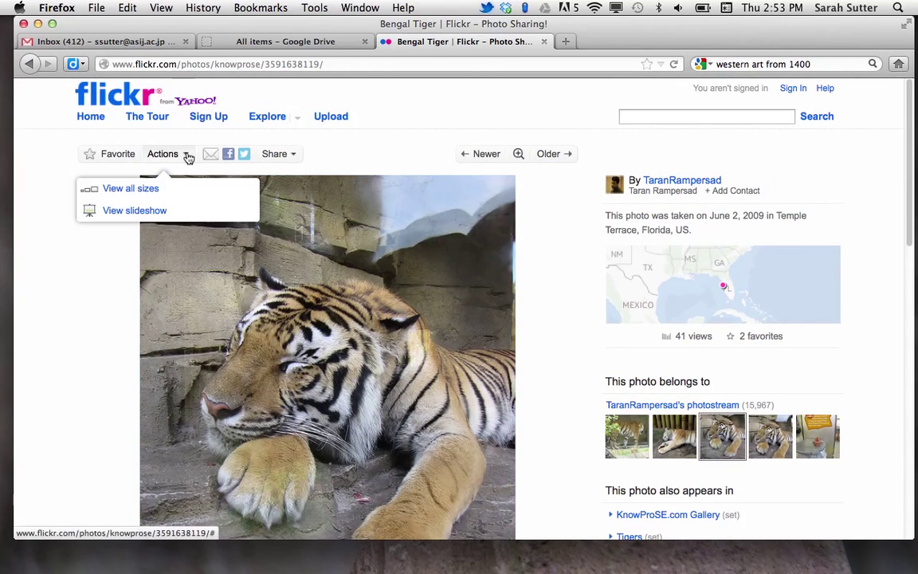
{"action": "left_click", "coordinate": [149, 191]}
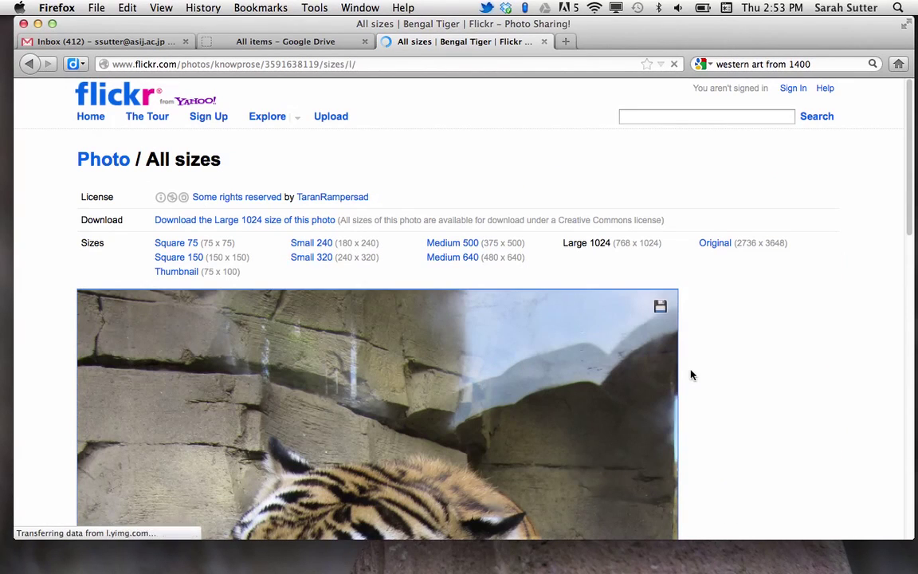
Step: Look over the full picture, then download its Large 1024 size
{"action": "scroll", "coordinate": [691, 374], "scroll_direction": "down", "scroll_amount": 5}
{"action": "scroll", "coordinate": [691, 374], "scroll_direction": "up", "scroll_amount": 3}
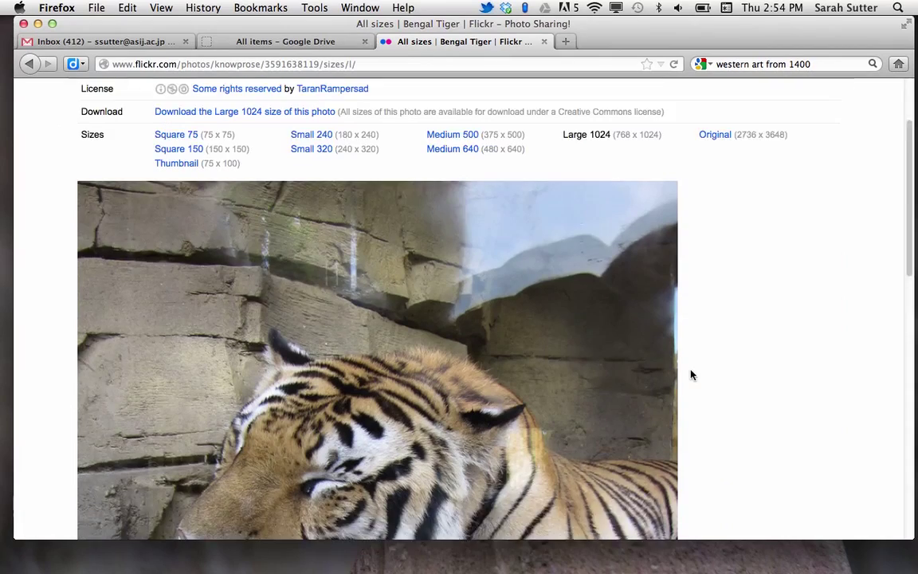
{"action": "scroll", "coordinate": [691, 374], "scroll_direction": "down", "scroll_amount": 5}
{"action": "scroll", "coordinate": [691, 374], "scroll_direction": "down", "scroll_amount": 3}
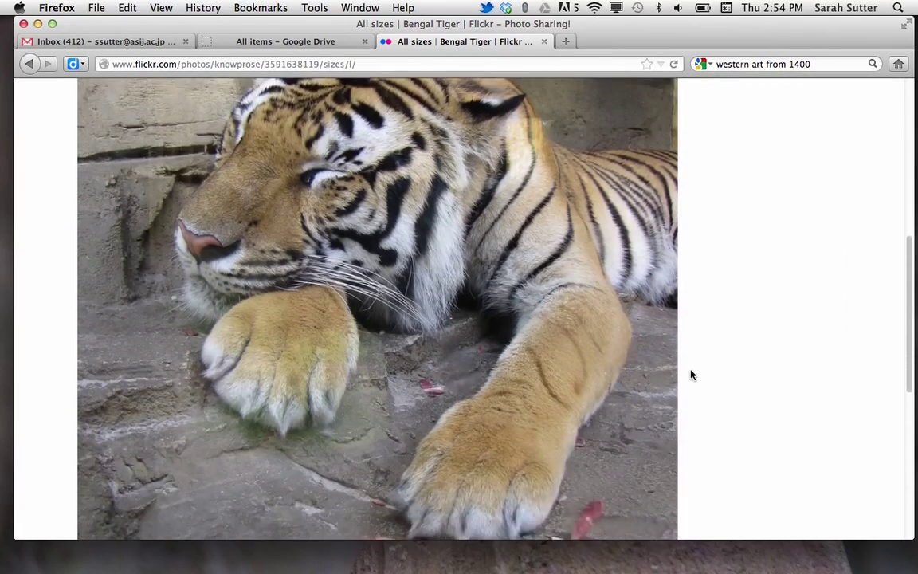
{"action": "scroll", "coordinate": [691, 375], "scroll_direction": "up", "scroll_amount": 1}
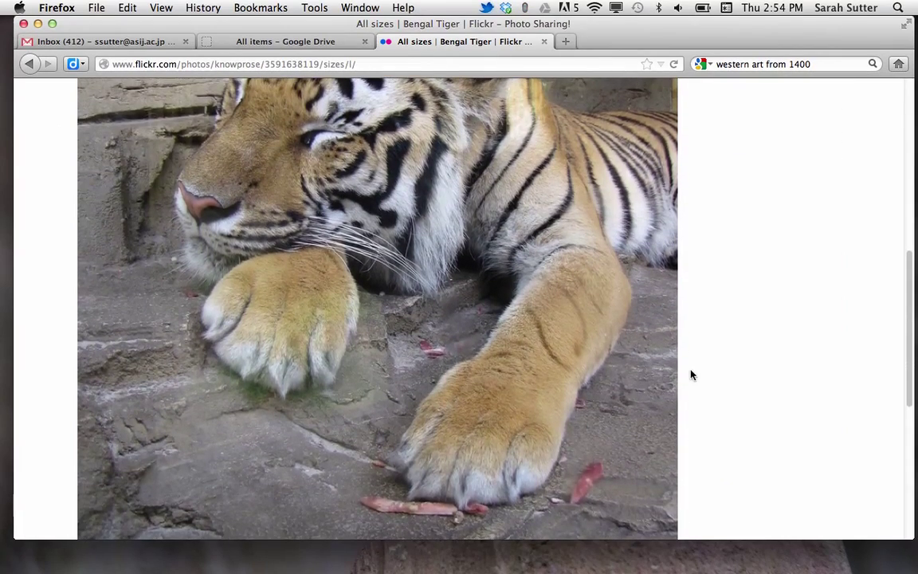
{"action": "scroll", "coordinate": [691, 375], "scroll_direction": "up", "scroll_amount": 6}
{"action": "scroll", "coordinate": [691, 375], "scroll_direction": "up", "scroll_amount": 3}
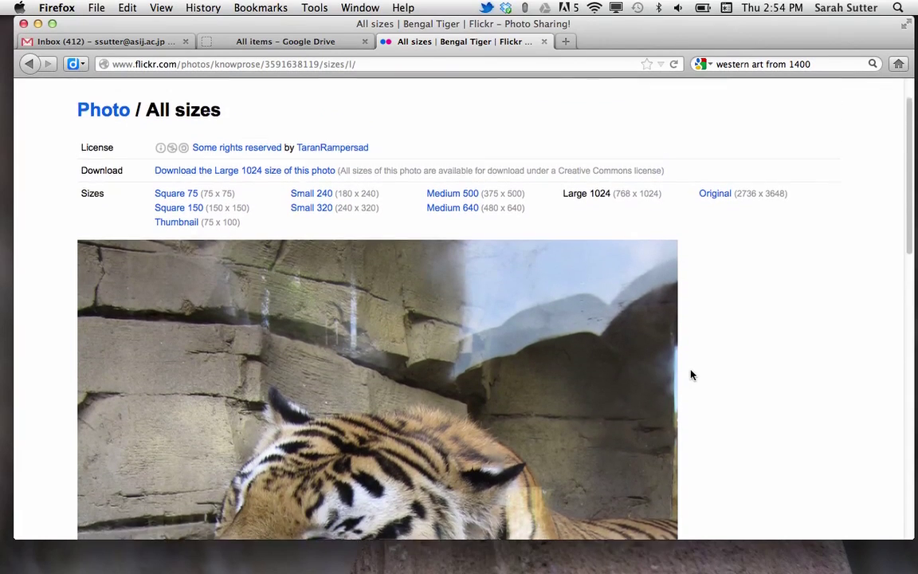
{"action": "left_click", "coordinate": [725, 209]}
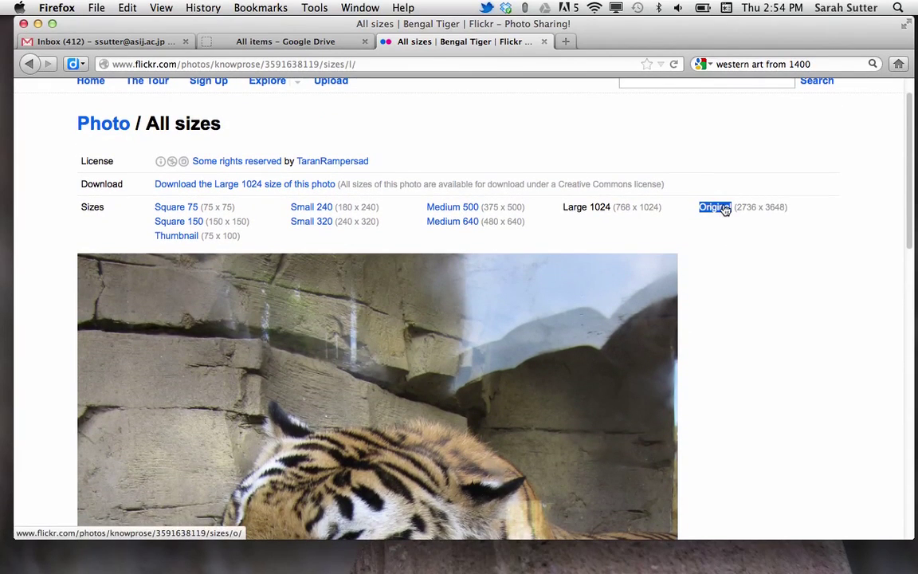
{"action": "left_click", "coordinate": [566, 207]}
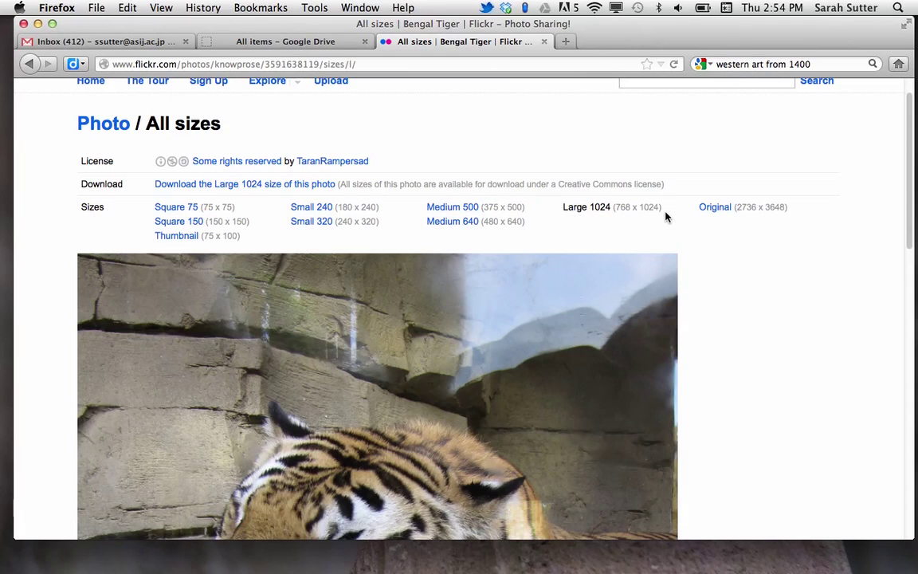
{"action": "left_click", "coordinate": [269, 191]}
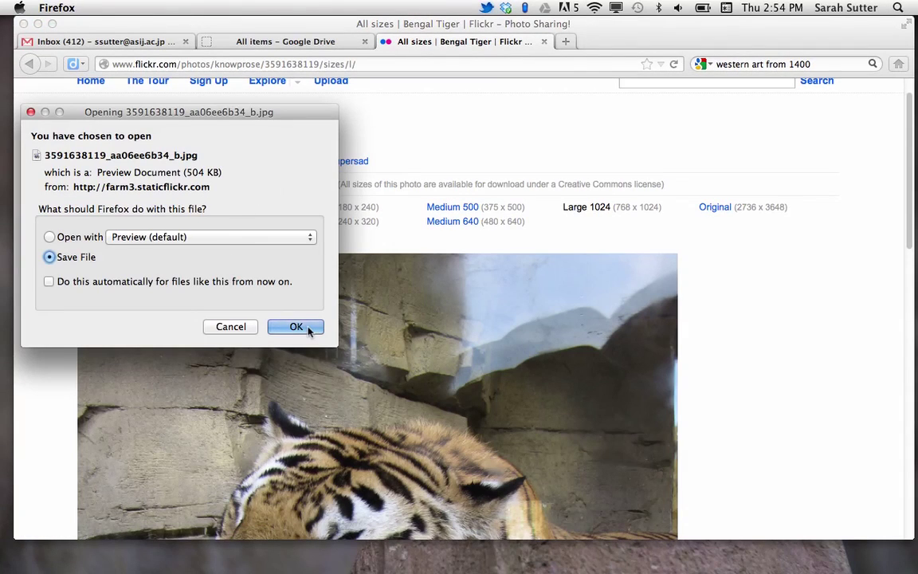
{"action": "left_click", "coordinate": [296, 327]}
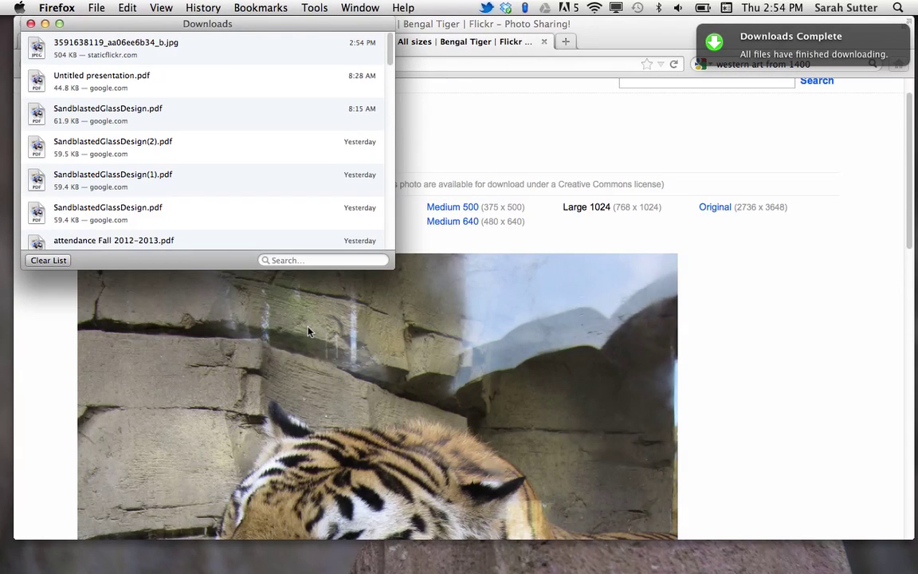
{"action": "left_click", "coordinate": [717, 358]}
{"action": "scroll", "coordinate": [615, 405], "scroll_direction": "down", "scroll_amount": 5}
{"action": "key", "text": "super+minus"}
{"action": "key", "text": "super+minus"}
{"action": "key", "text": "super+minus"}
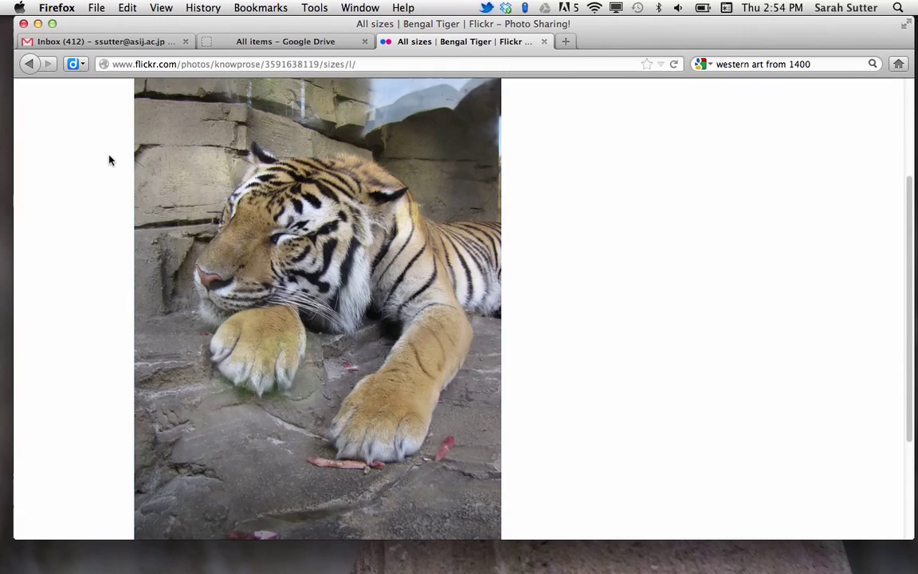
Step: Capture a roughly 509 × 497 region screenshot around the tiger photo with Cmd+Shift+4
{"action": "key", "text": "super+shift+4"}
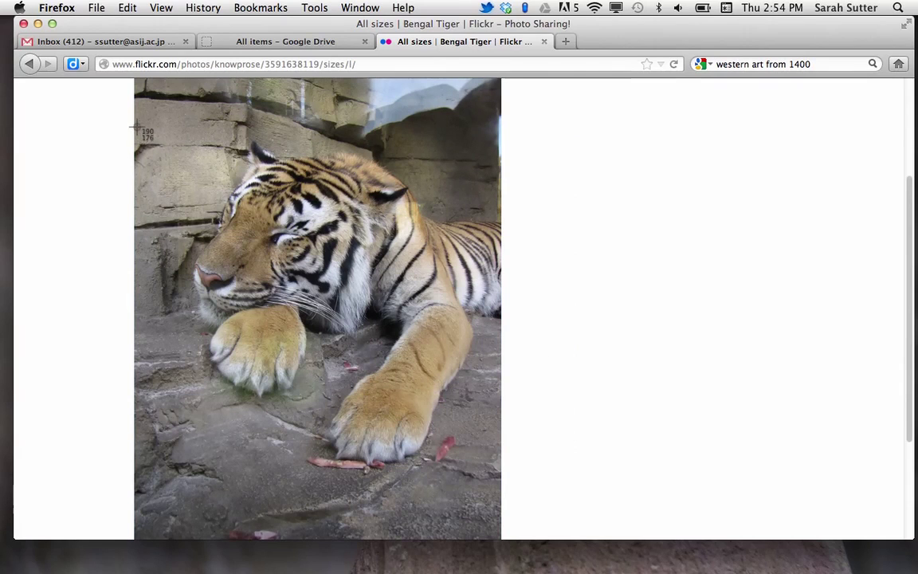
{"action": "left_click_drag", "start_coordinate": [136, 127], "coordinate": [500, 483]}
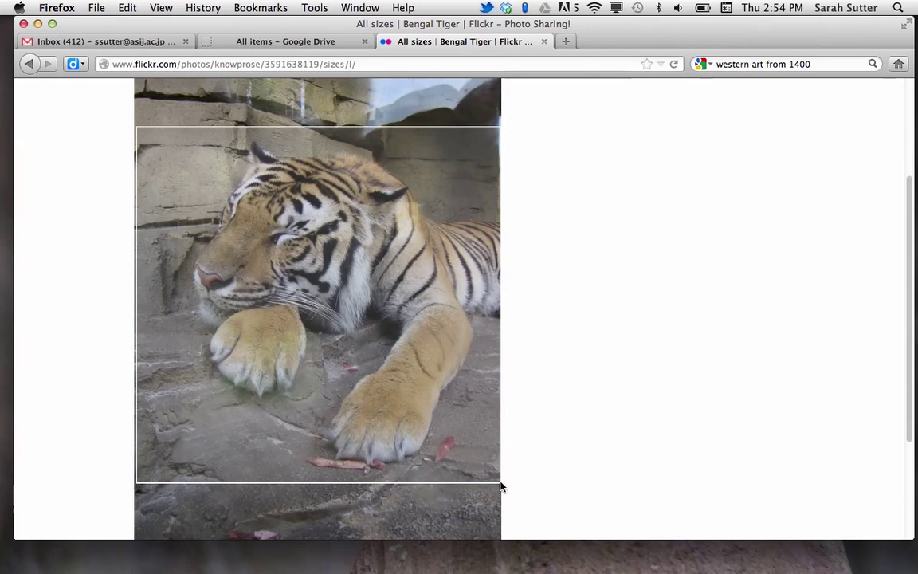
{"action": "left_click_drag", "start_coordinate": [500, 487], "coordinate": [500, 486]}
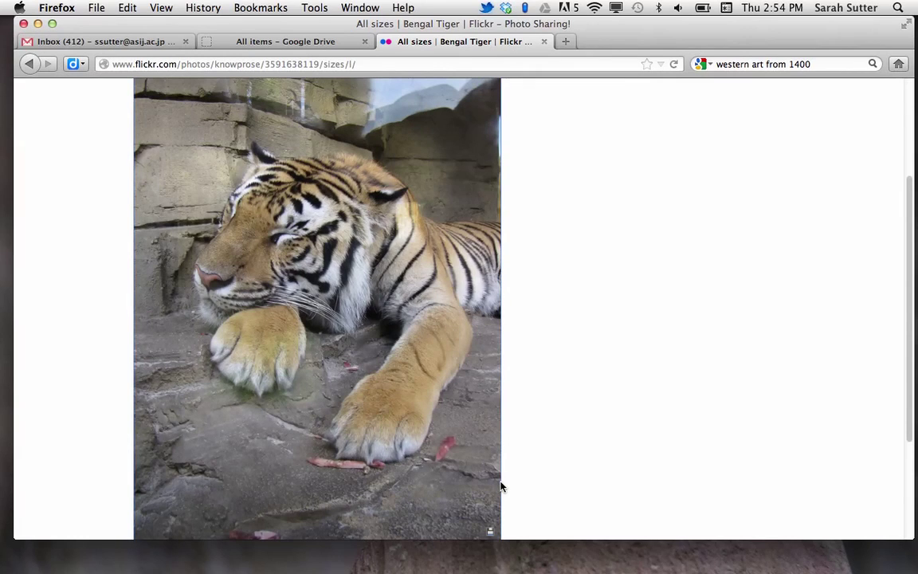
{"action": "scroll", "coordinate": [625, 360], "scroll_direction": "up", "scroll_amount": 5}
{"action": "scroll", "coordinate": [625, 360], "scroll_direction": "down", "scroll_amount": 2}
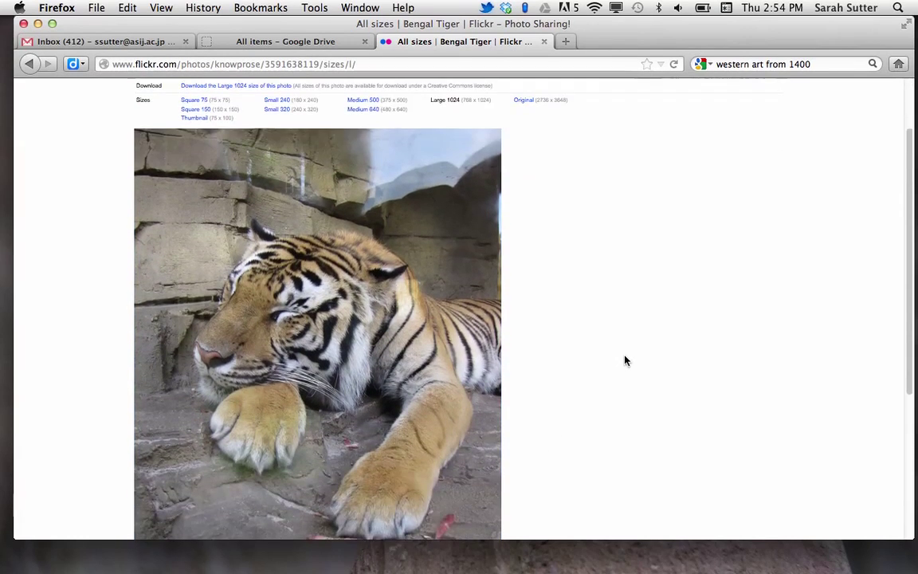
Step: Restore normal zoom, select the photographer's name on the License line, then the page URL
{"action": "scroll", "coordinate": [625, 360], "scroll_direction": "down", "scroll_amount": 3}
{"action": "scroll", "coordinate": [625, 360], "scroll_direction": "up", "scroll_amount": 5}
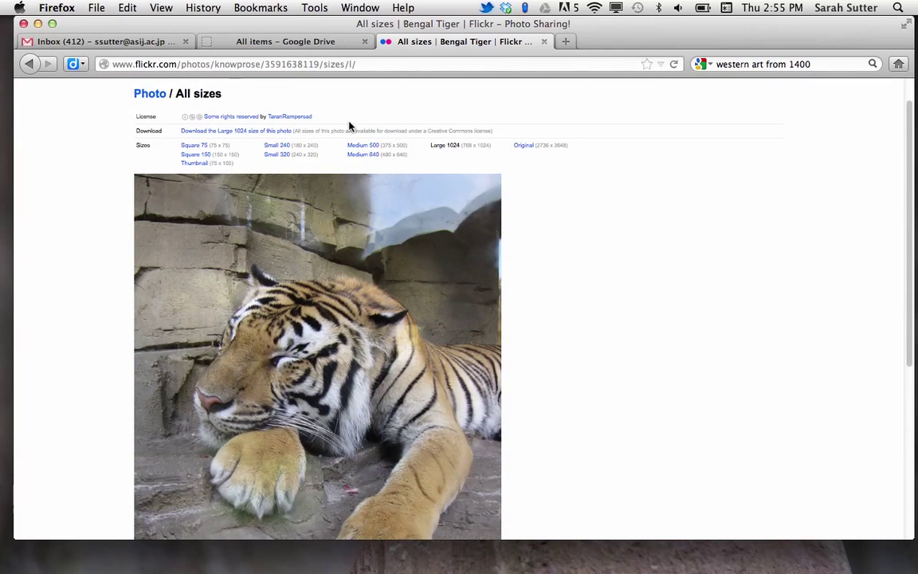
{"action": "key", "text": "super+plus"}
{"action": "key", "text": "super+plus"}
{"action": "key", "text": "super+plus"}
{"action": "key", "text": "super+plus"}
{"action": "key", "text": "super+plus"}
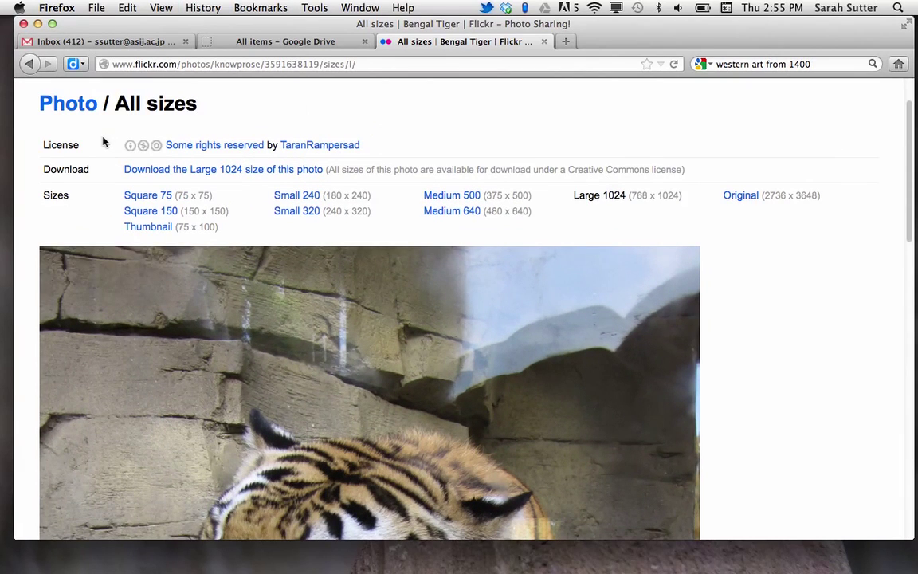
{"action": "left_click_drag", "start_coordinate": [40, 145], "coordinate": [365, 150]}
{"action": "left_click", "coordinate": [366, 151]}
{"action": "double_click", "coordinate": [357, 146]}
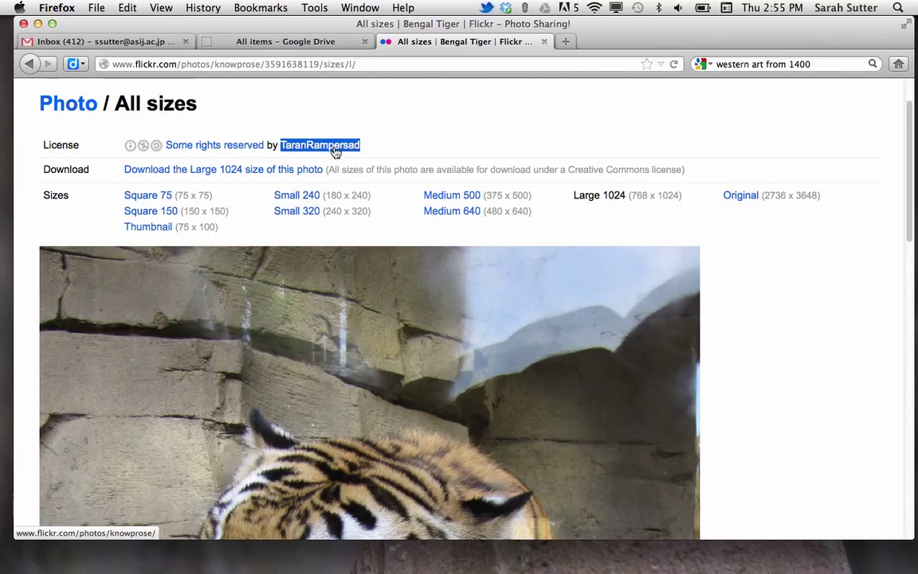
{"action": "left_click", "coordinate": [367, 148]}
{"action": "left_click", "coordinate": [333, 64]}
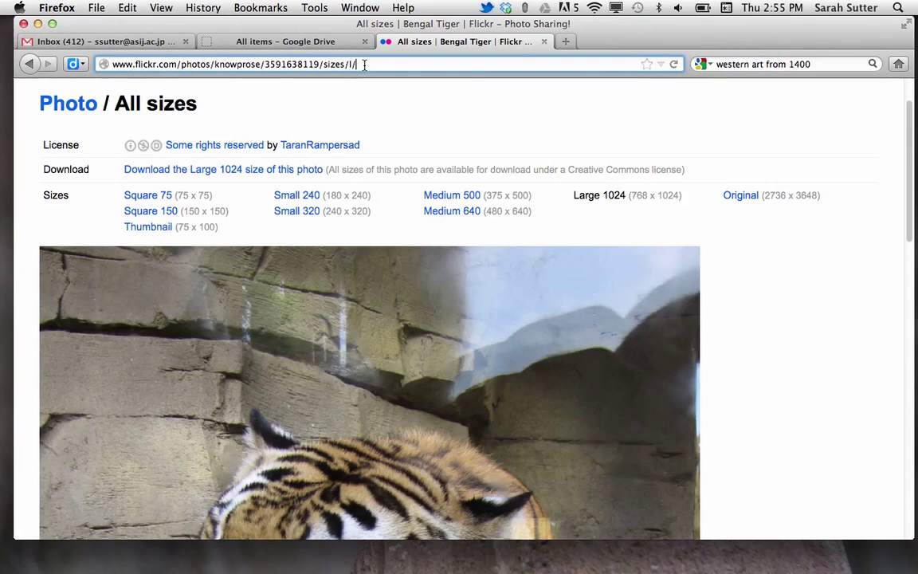